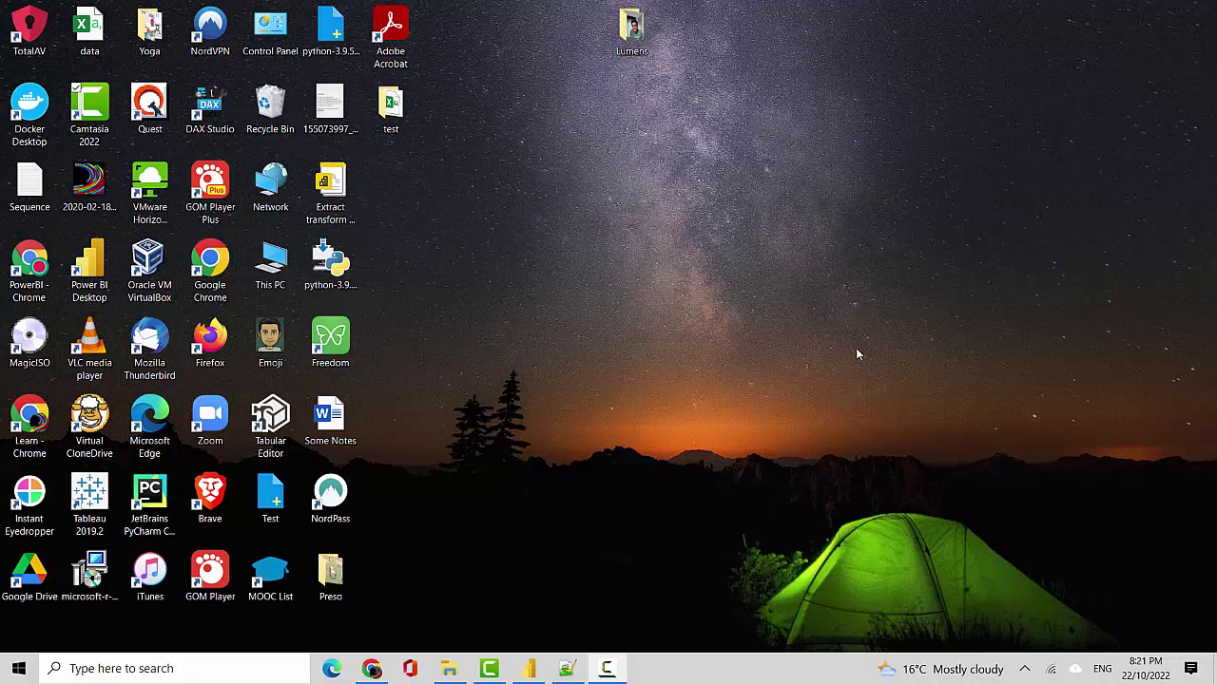
Step: Restore Chrome showing the Databricks 'What is Parquet?' glossary page
left_click(370, 668)
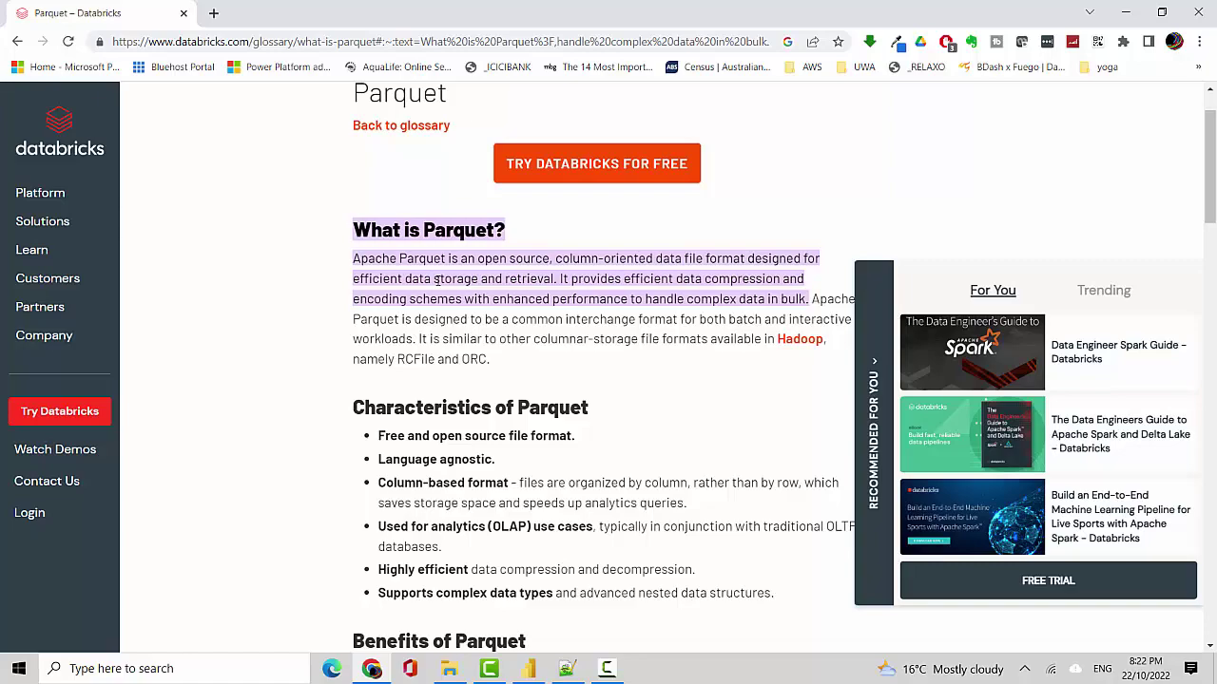
Step: Minimize Chrome after reading, leaving the empty Untitled Power BI report in view
left_click(1125, 12)
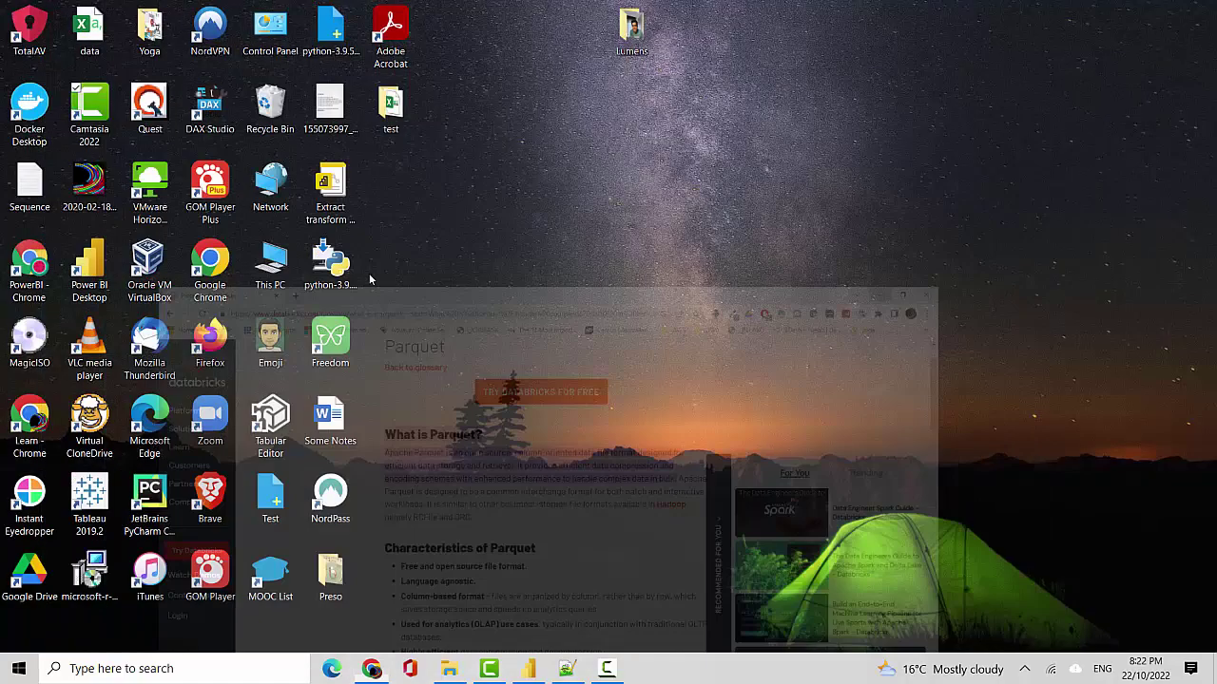
Step: In Power BI's Get Data, choose File > Parquet and connect
left_click(528, 668)
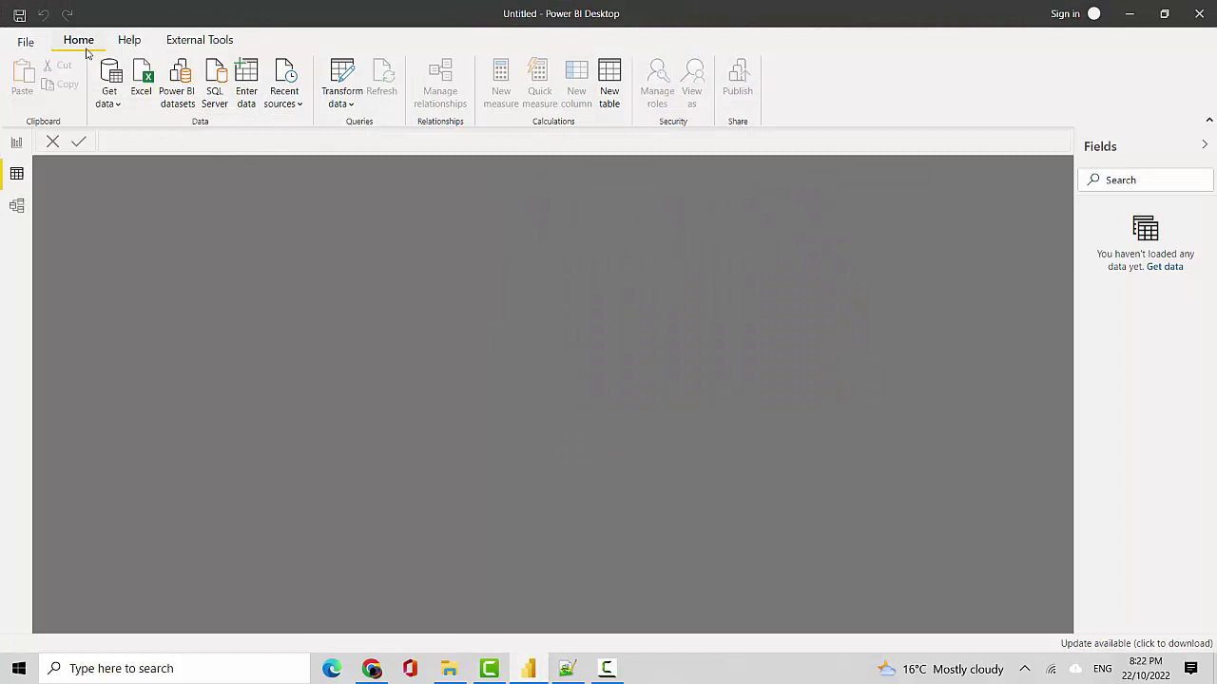
left_click(111, 107)
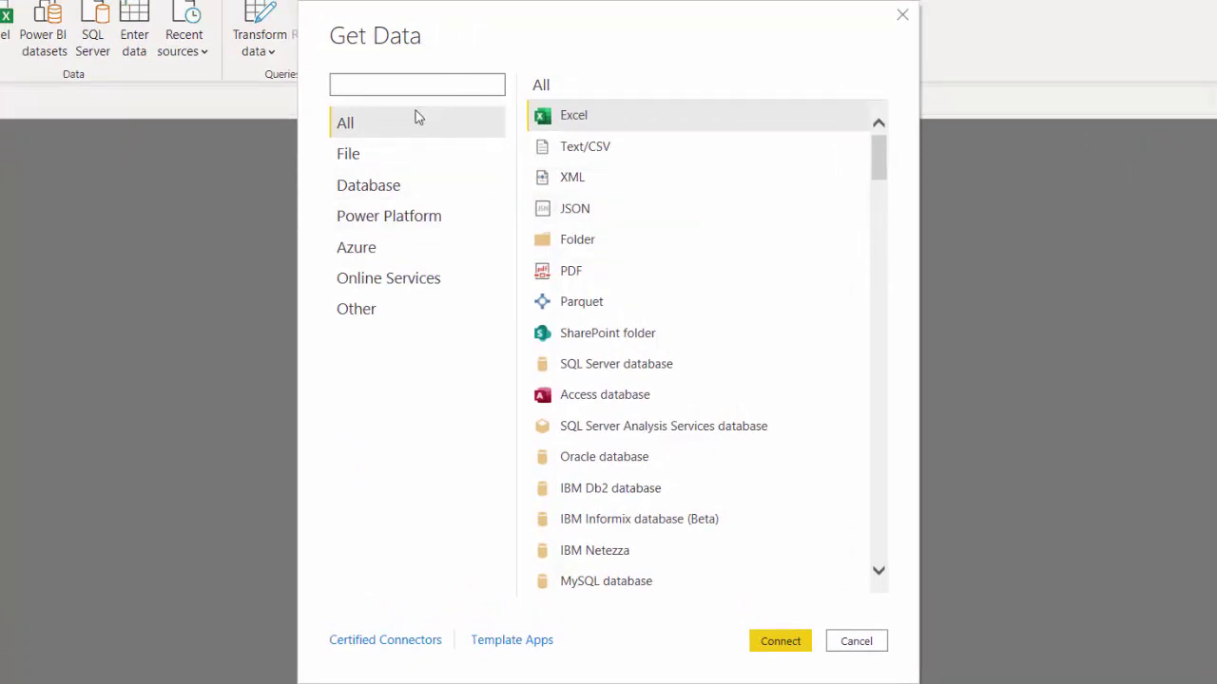
left_click(350, 158)
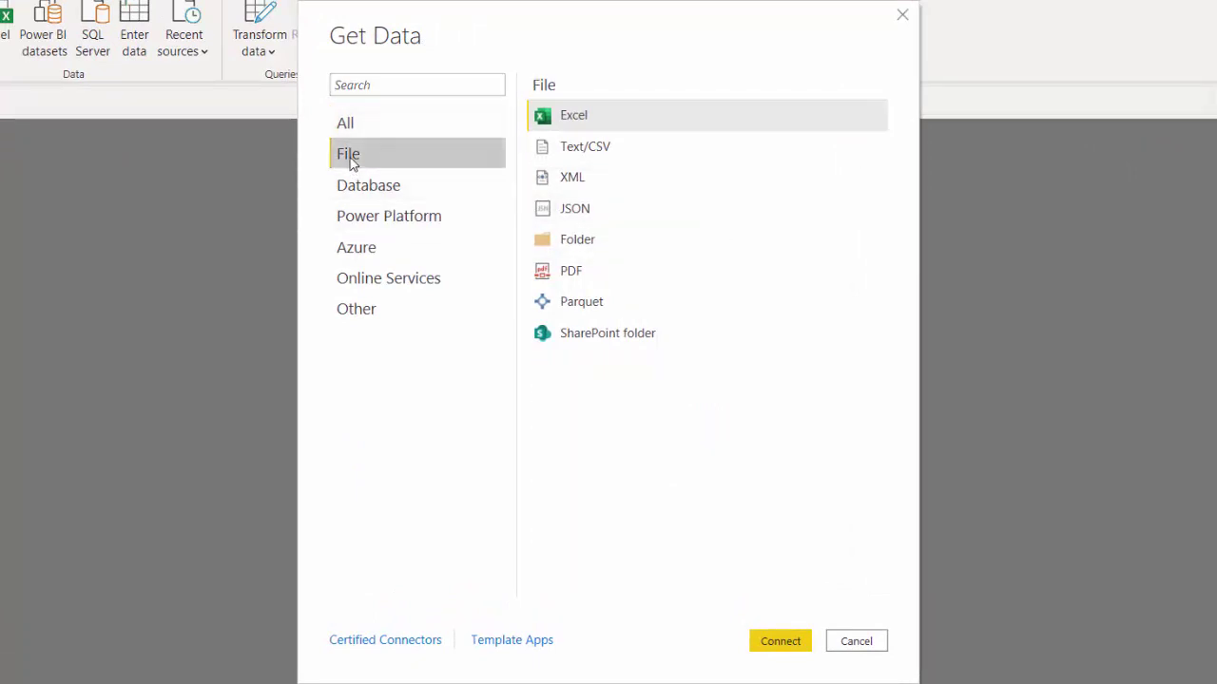
left_click(589, 319)
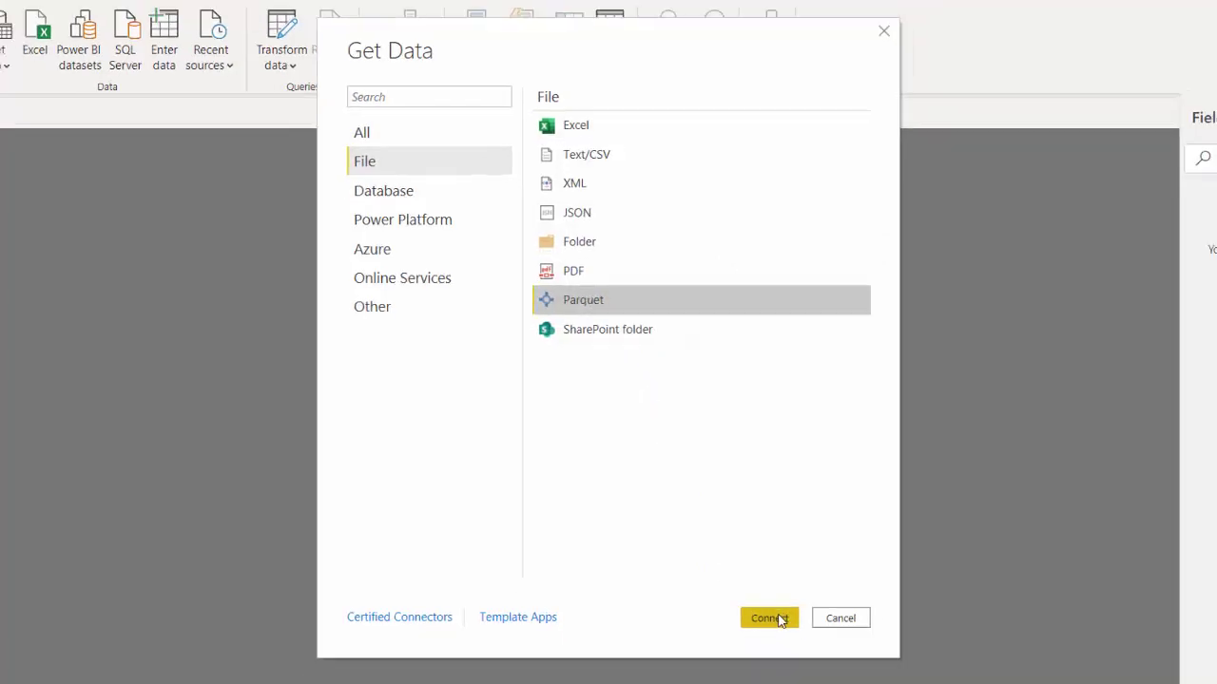
left_click(772, 618)
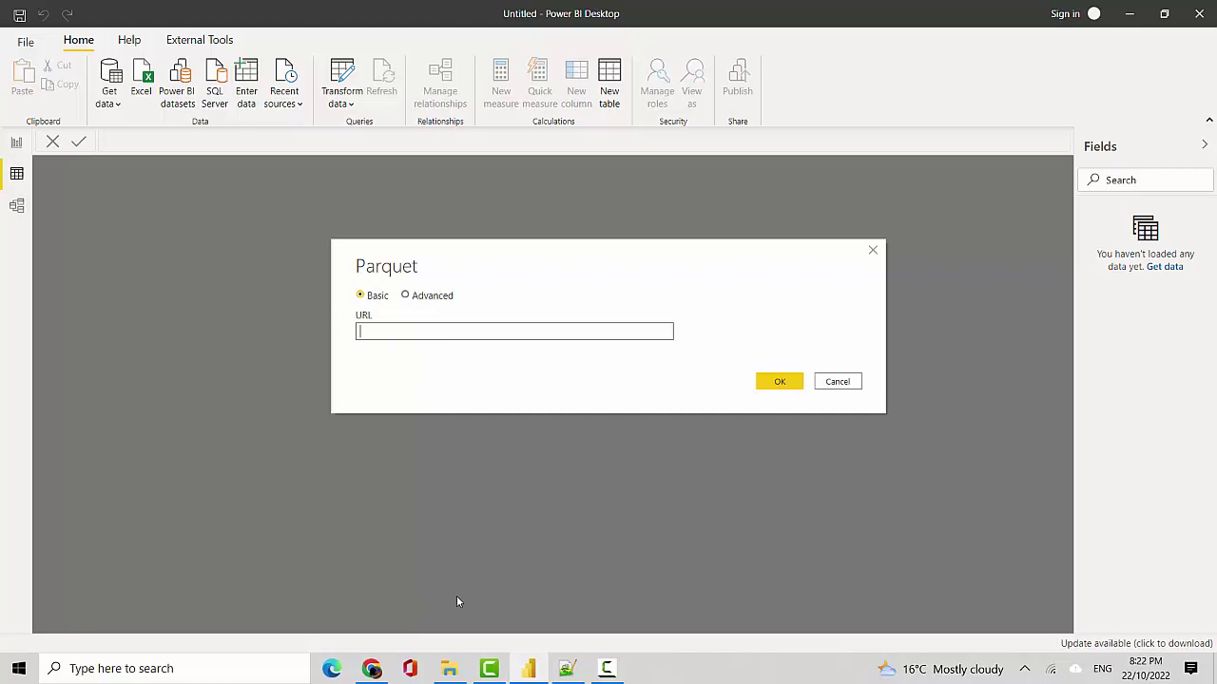
Step: Copy the path file:///C:/Data/parquet/userdata1.parquet from Notepad++ and confirm the file exists in C:\Data\parquet
left_click(566, 668)
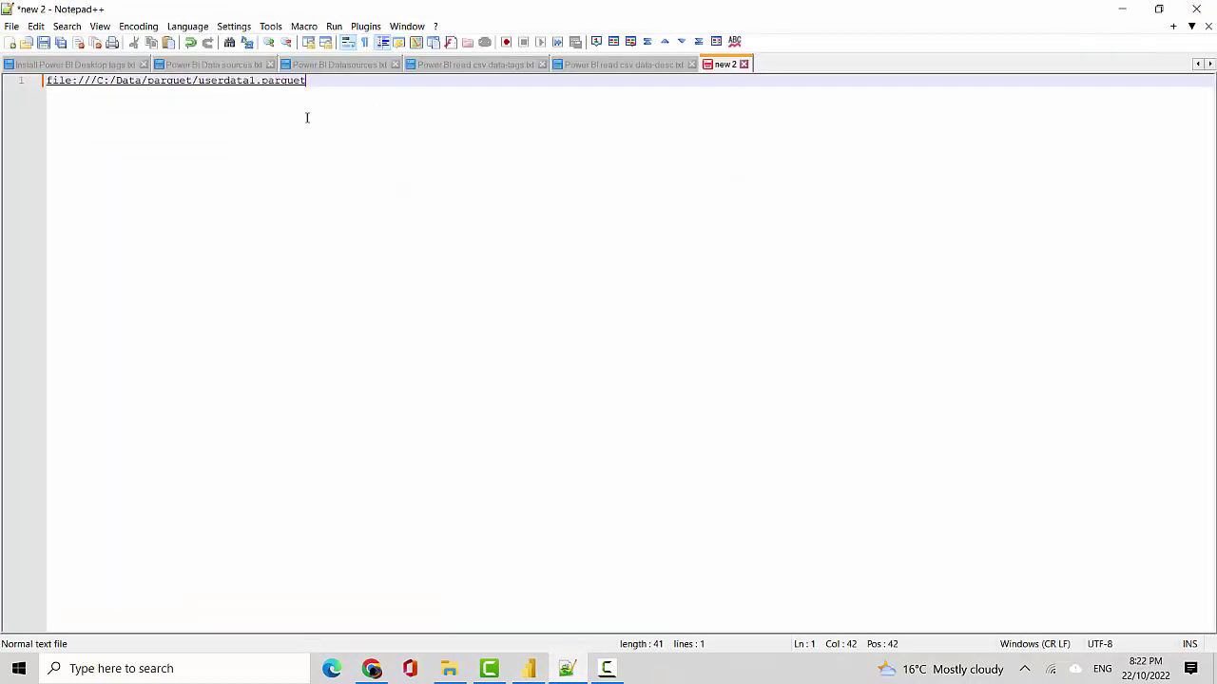
left_click_drag(318, 89, 31, 82)
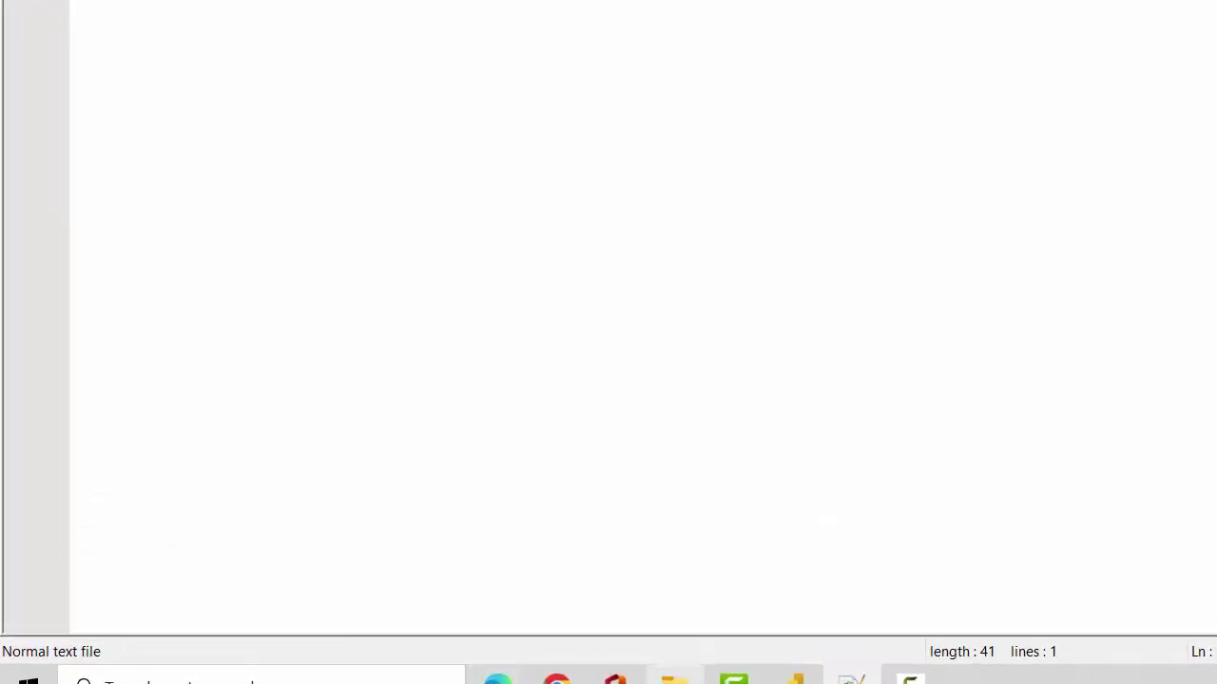
key("alt+Tab")
left_click(366, 187)
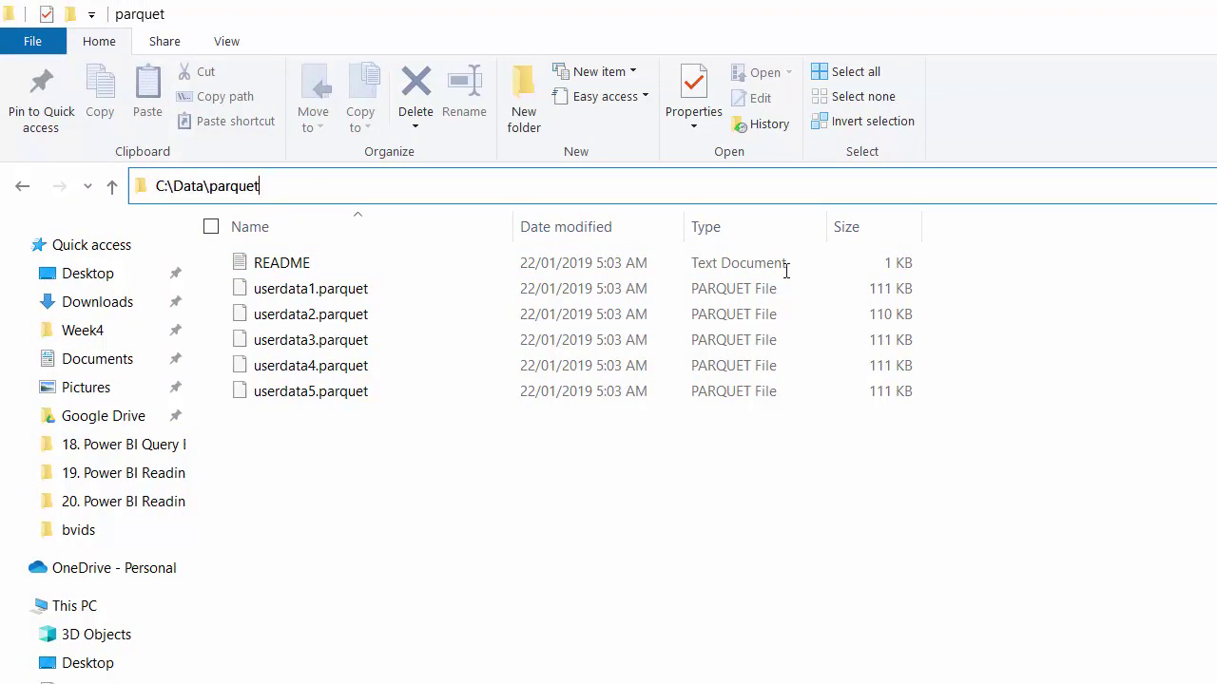
key("alt+Tab")
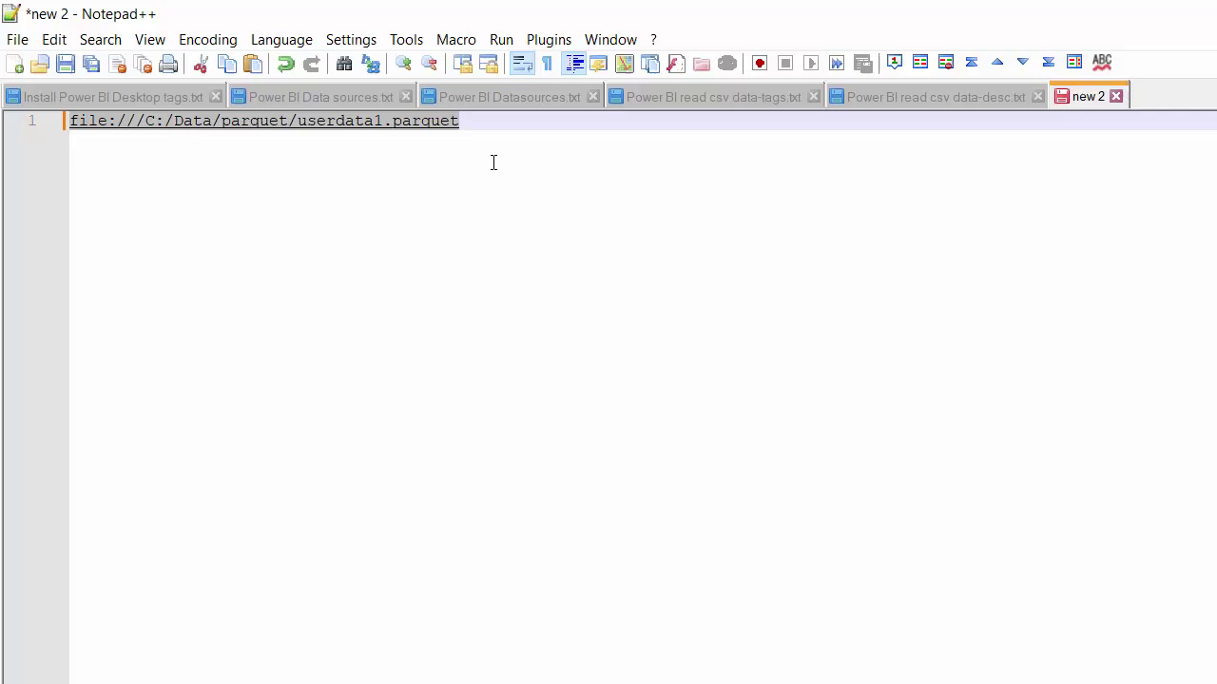
left_click_drag(484, 128, 40, 134)
key("ctrl+c")
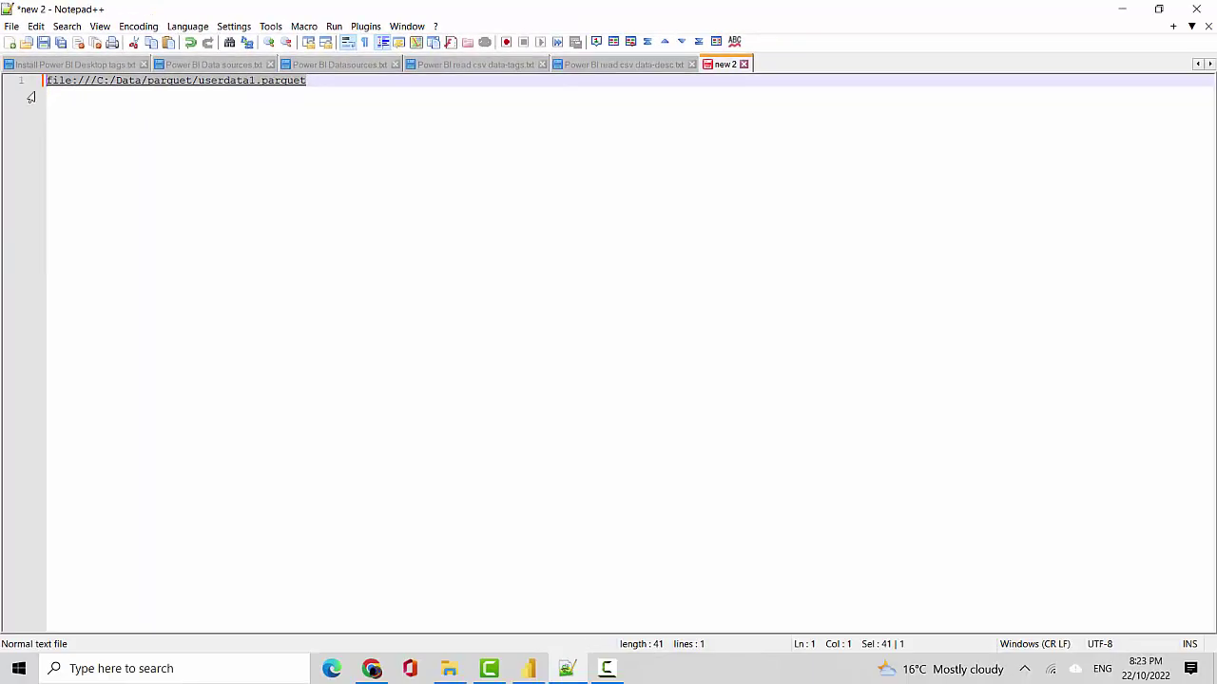
Step: Paste the file:///C:/Data/parquet/userdata1.parquet URL into the Parquet prompt and load it
left_click(528, 668)
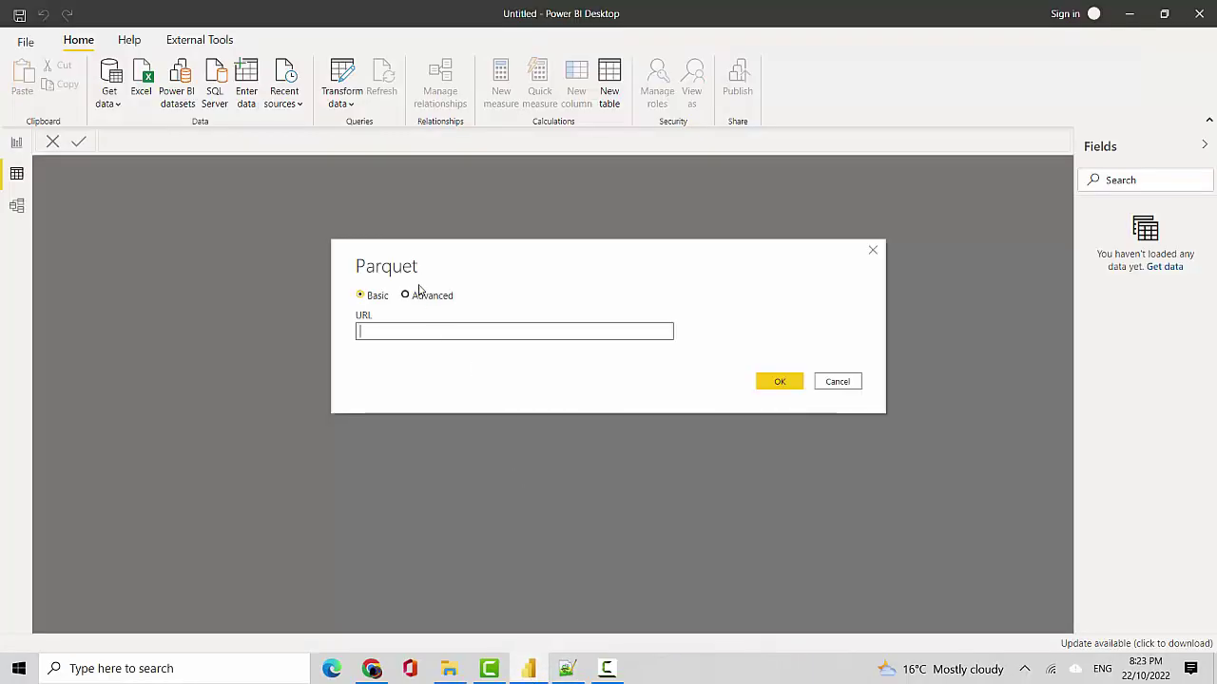
left_click(421, 331)
key("ctrl+v")
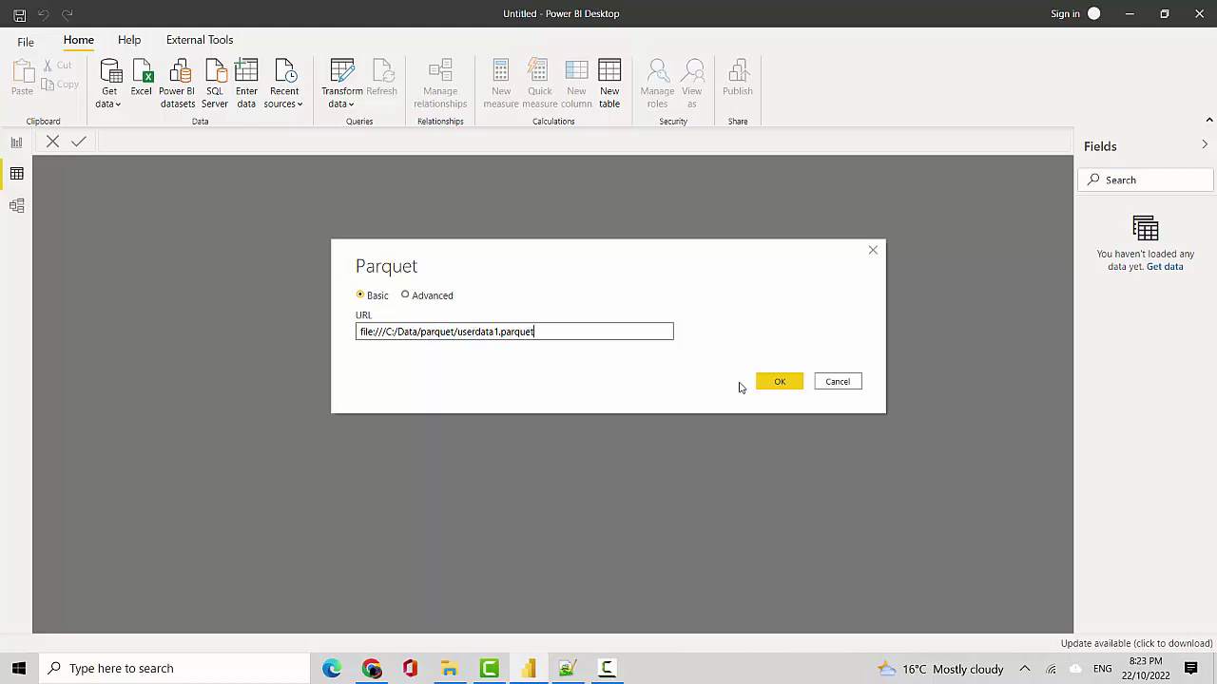
left_click(788, 384)
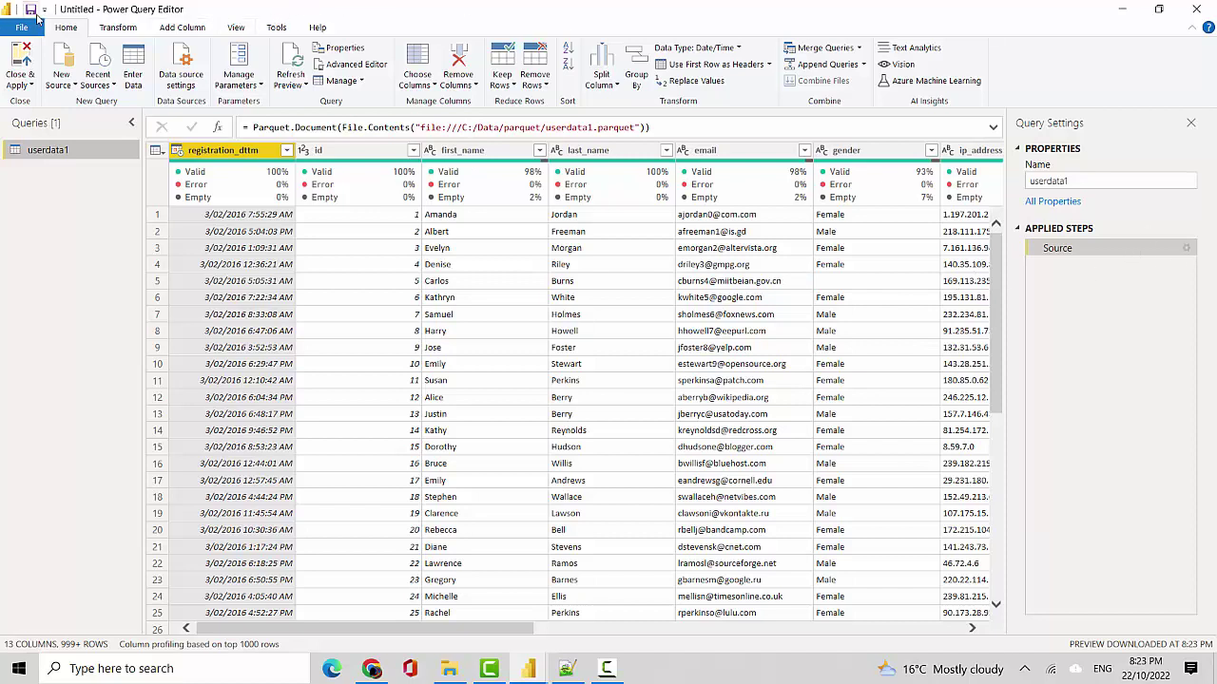
Step: Inspect the userdata1 query's Parquet.Document Source step in the Advanced Editor, then close it
left_click(235, 27)
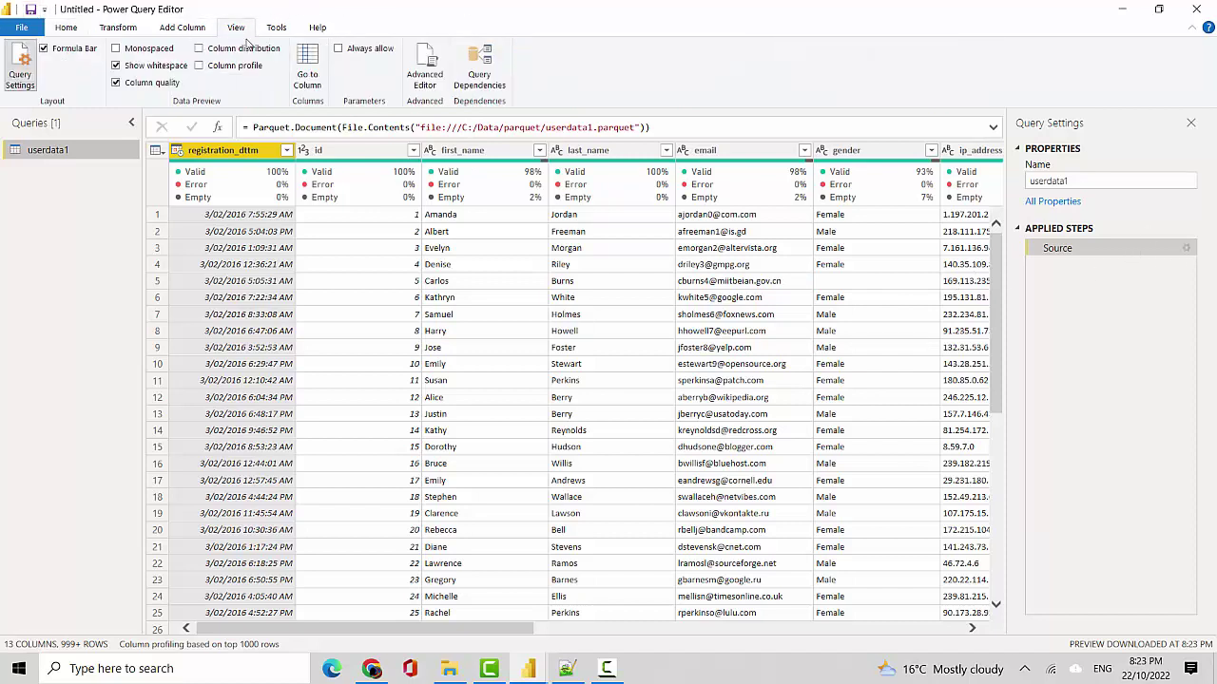
left_click(425, 68)
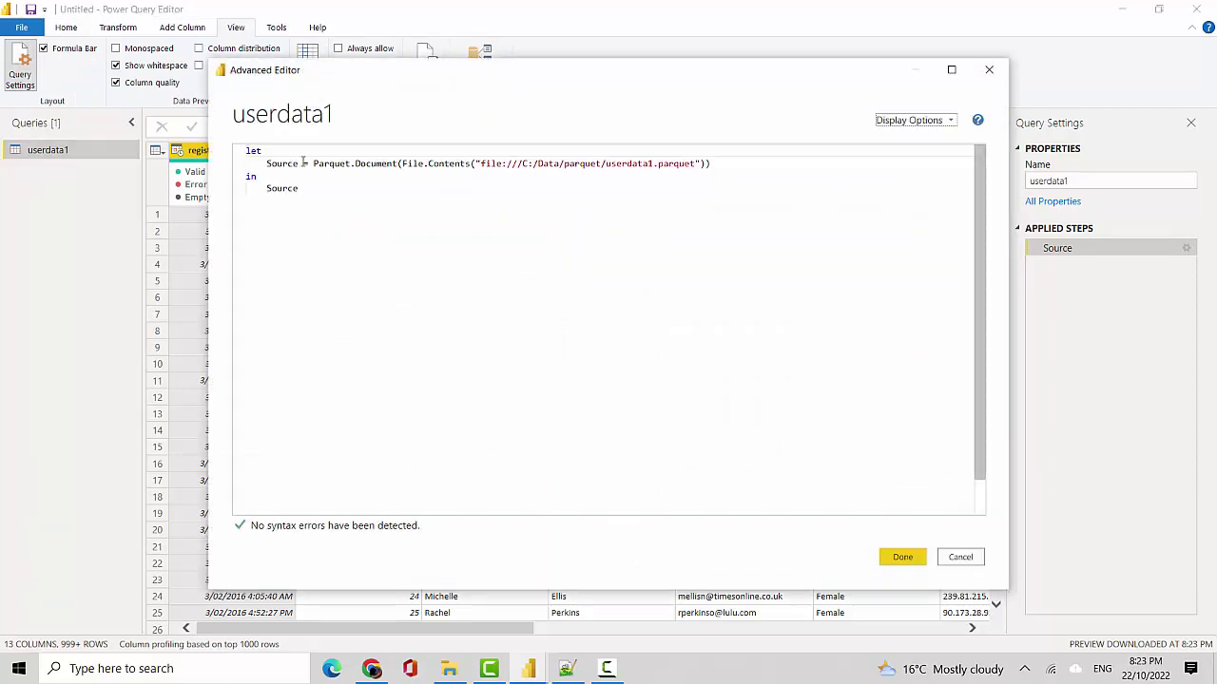
left_click_drag(316, 166, 714, 168)
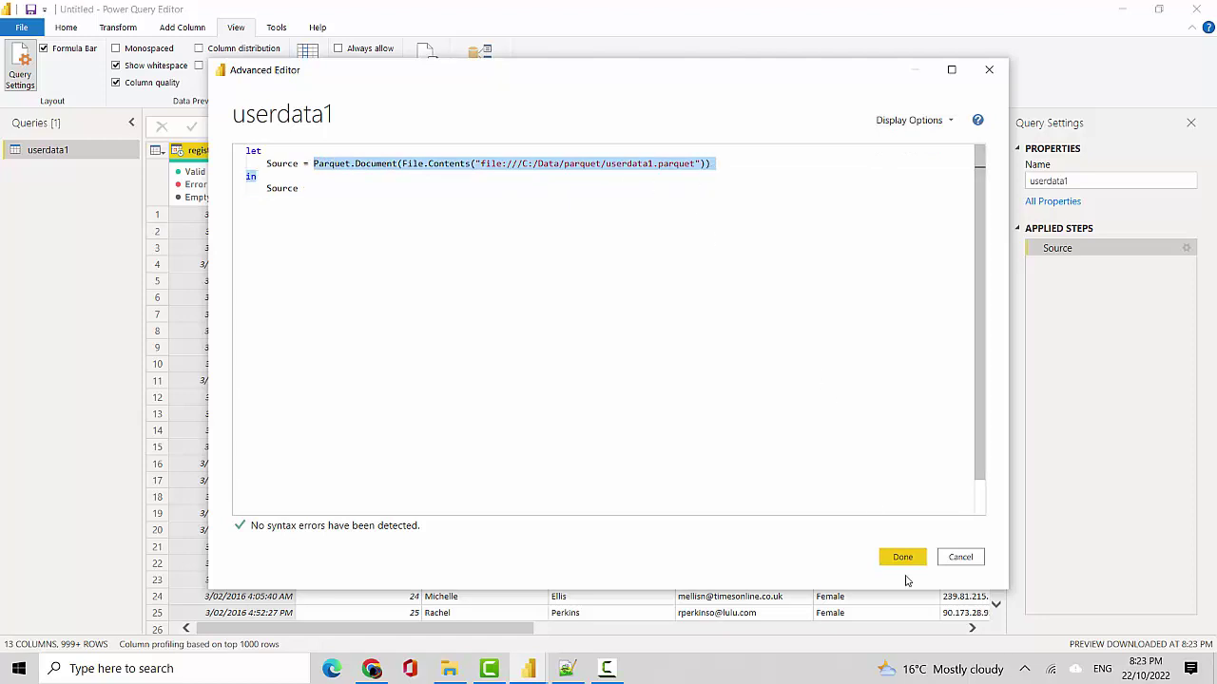
left_click(902, 557)
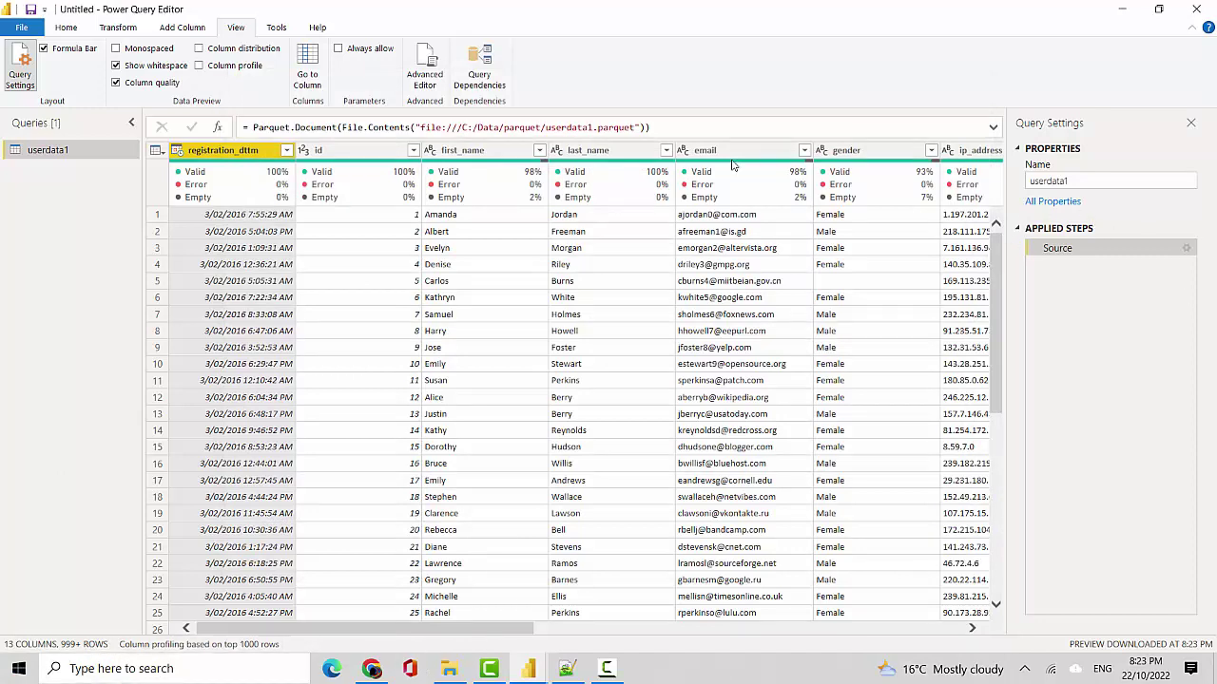
Step: Close & Apply the userdata1 query to load it into the model
left_click(67, 28)
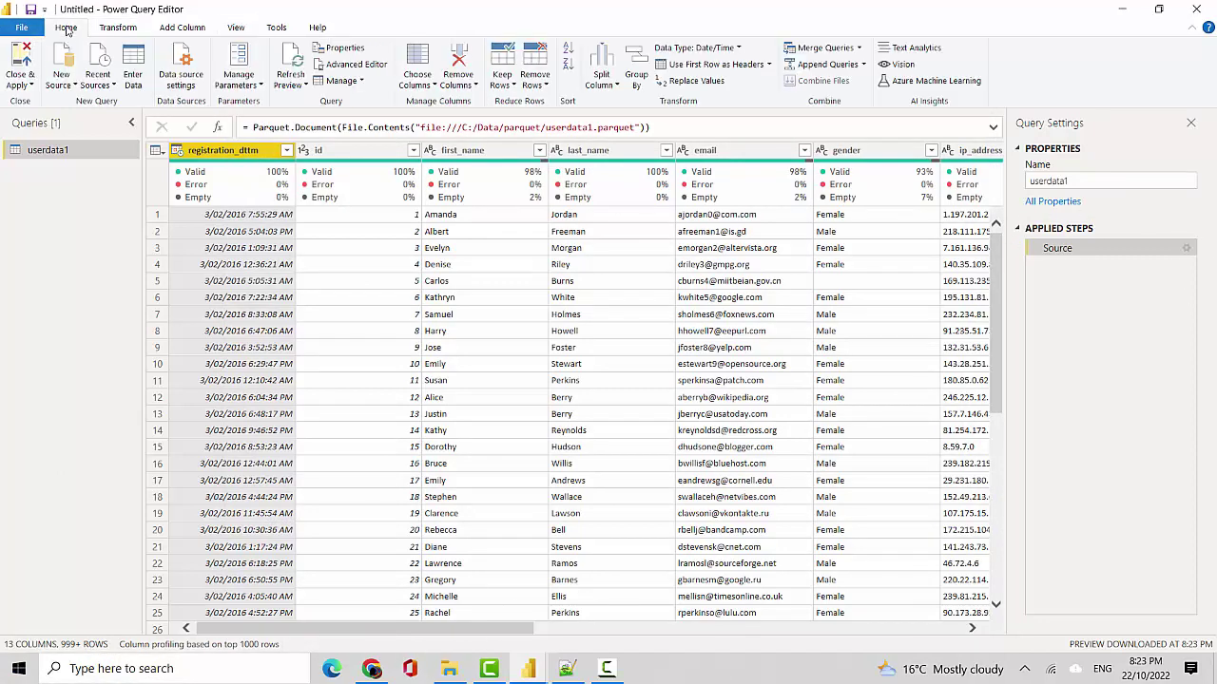
left_click(19, 84)
left_click(25, 101)
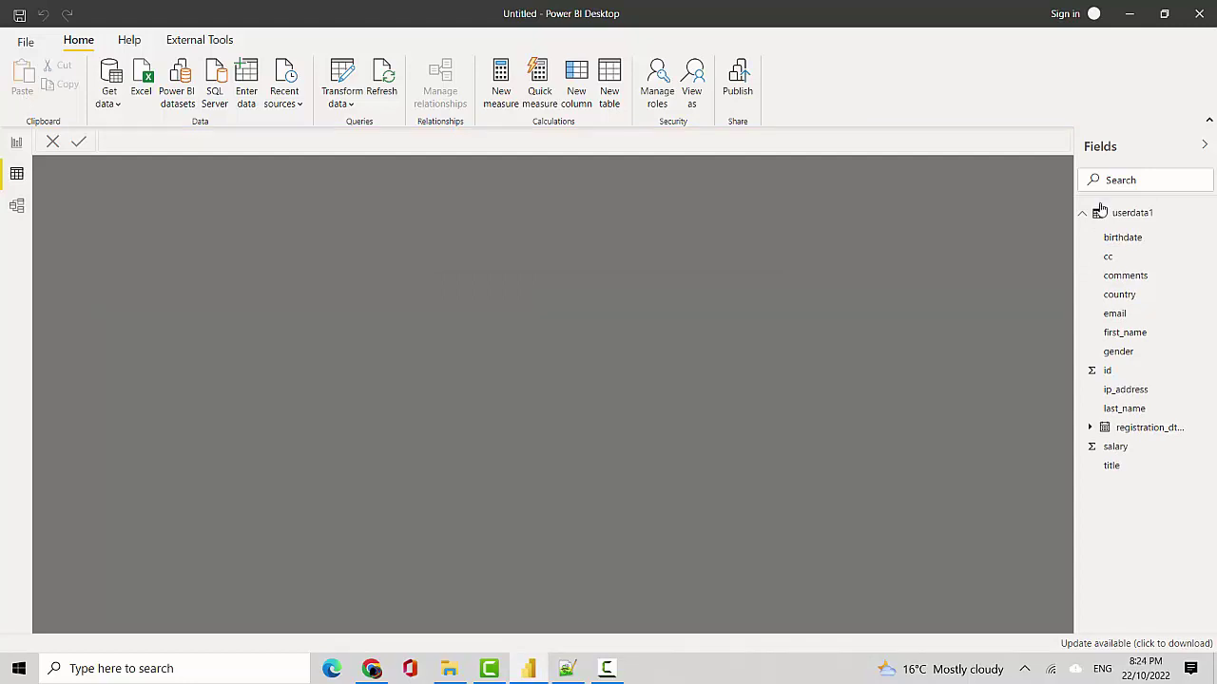
Step: Open the userdata1 table in data view and scroll through its 1,000 rows
left_click(1131, 212)
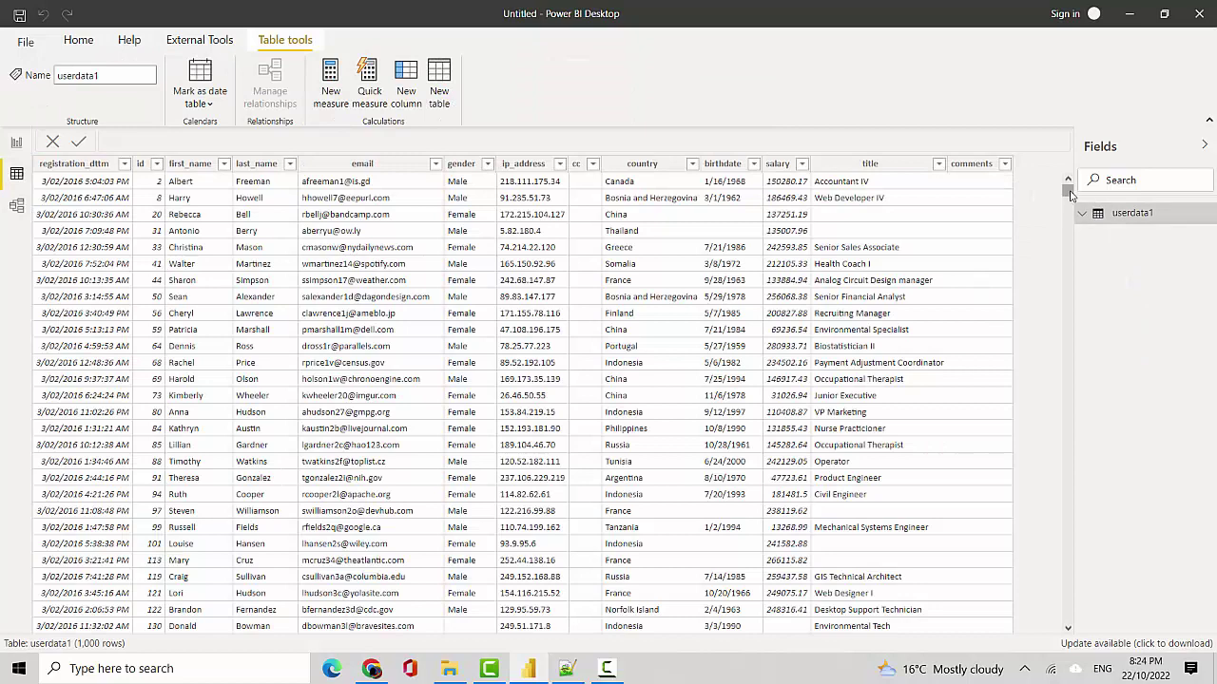
left_click_drag(1070, 199, 1065, 625)
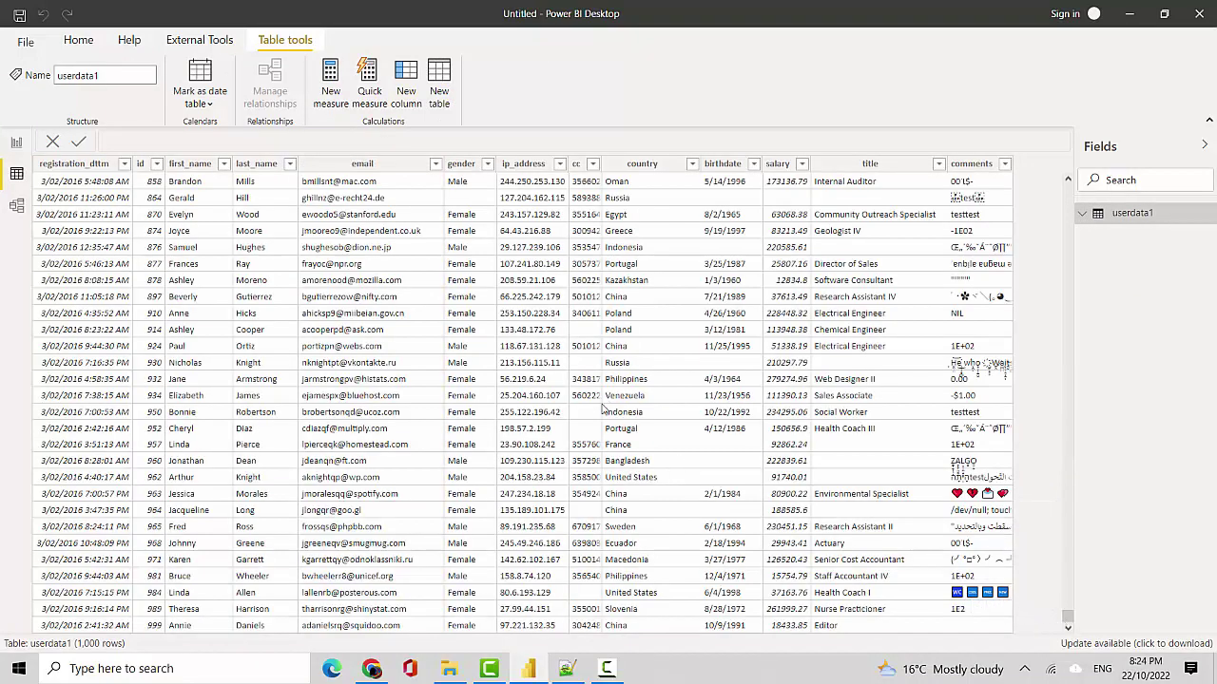
scroll(599, 399, "up", 5)
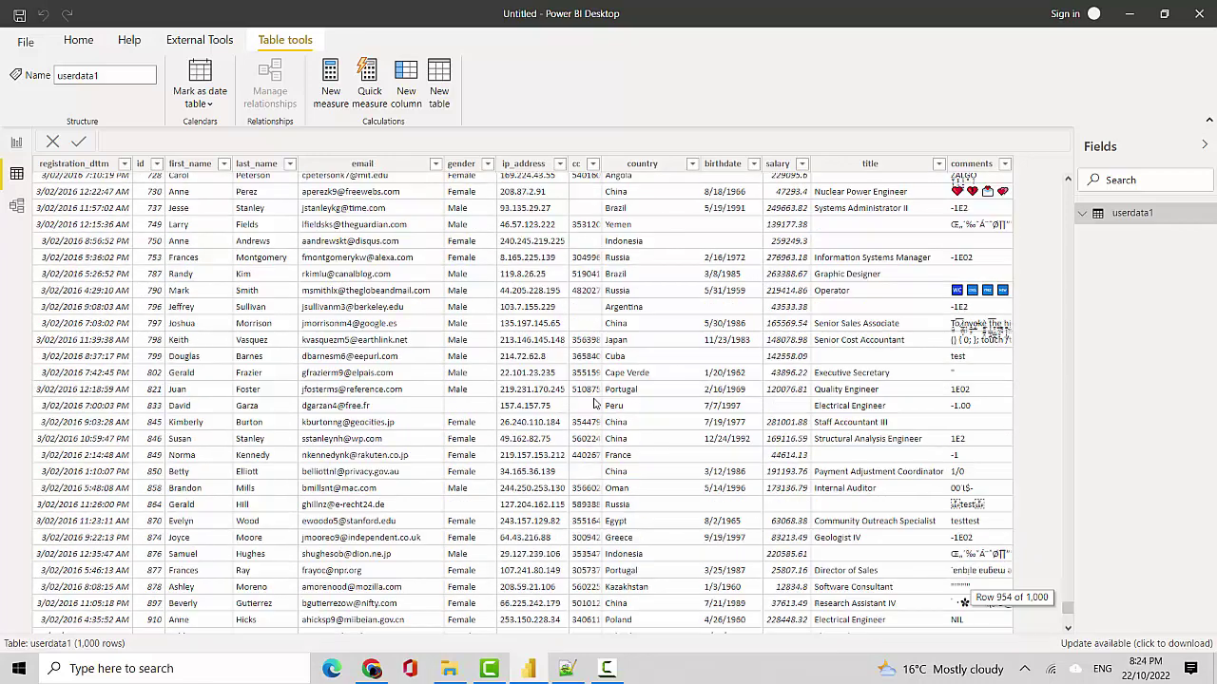
scroll(627, 390, "down", 5)
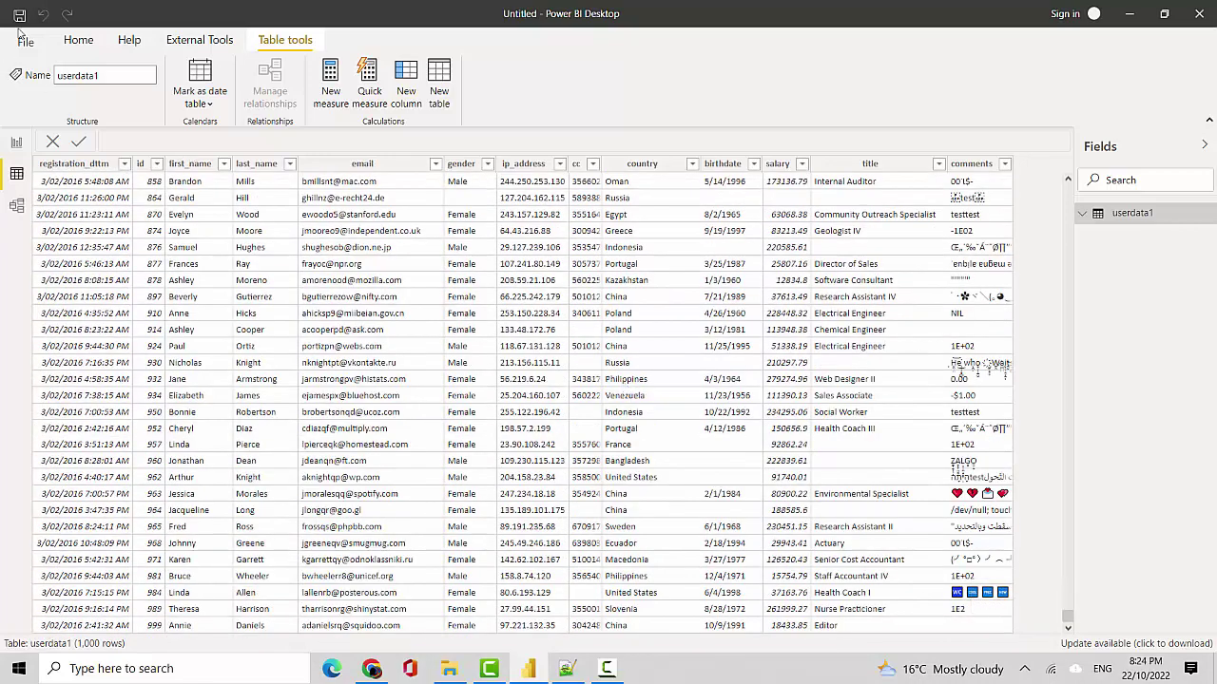
left_click(78, 40)
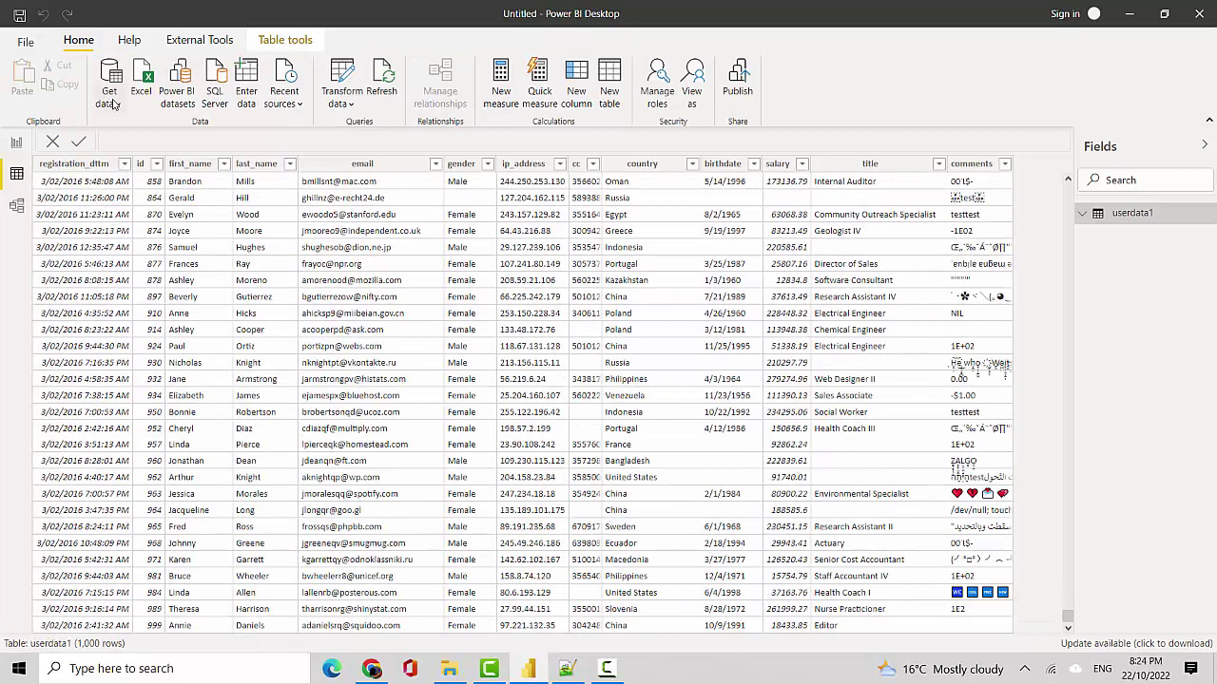
left_click(567, 673)
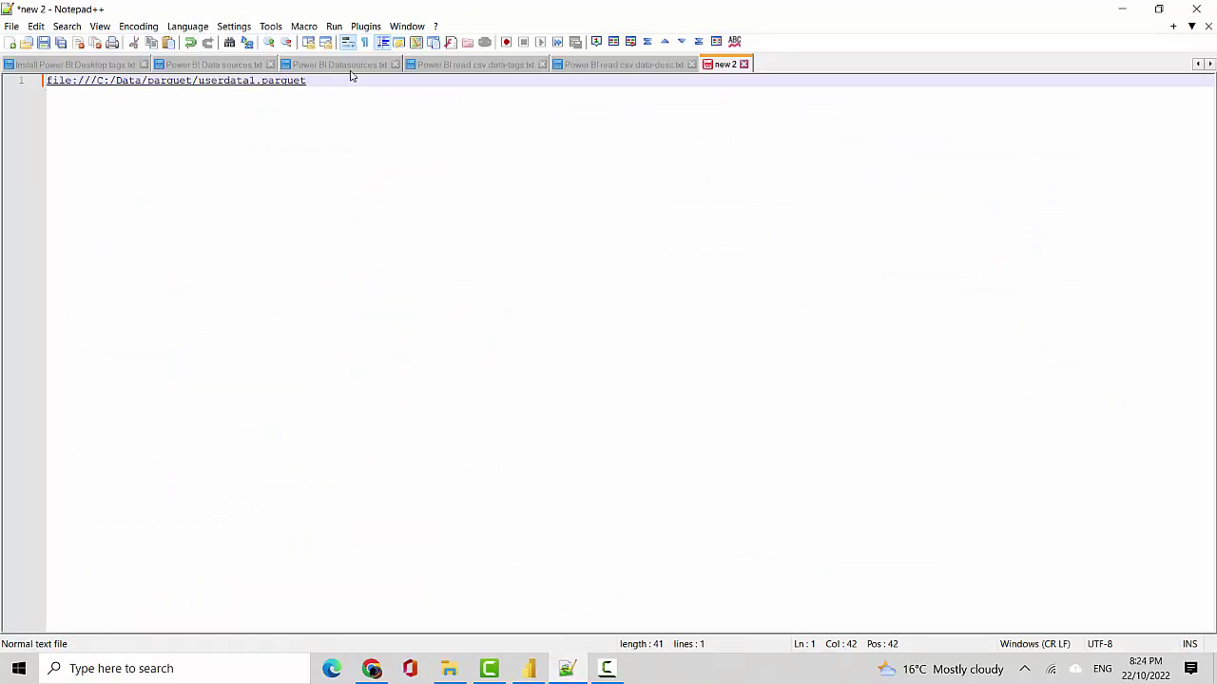
left_click_drag(115, 84, 38, 85)
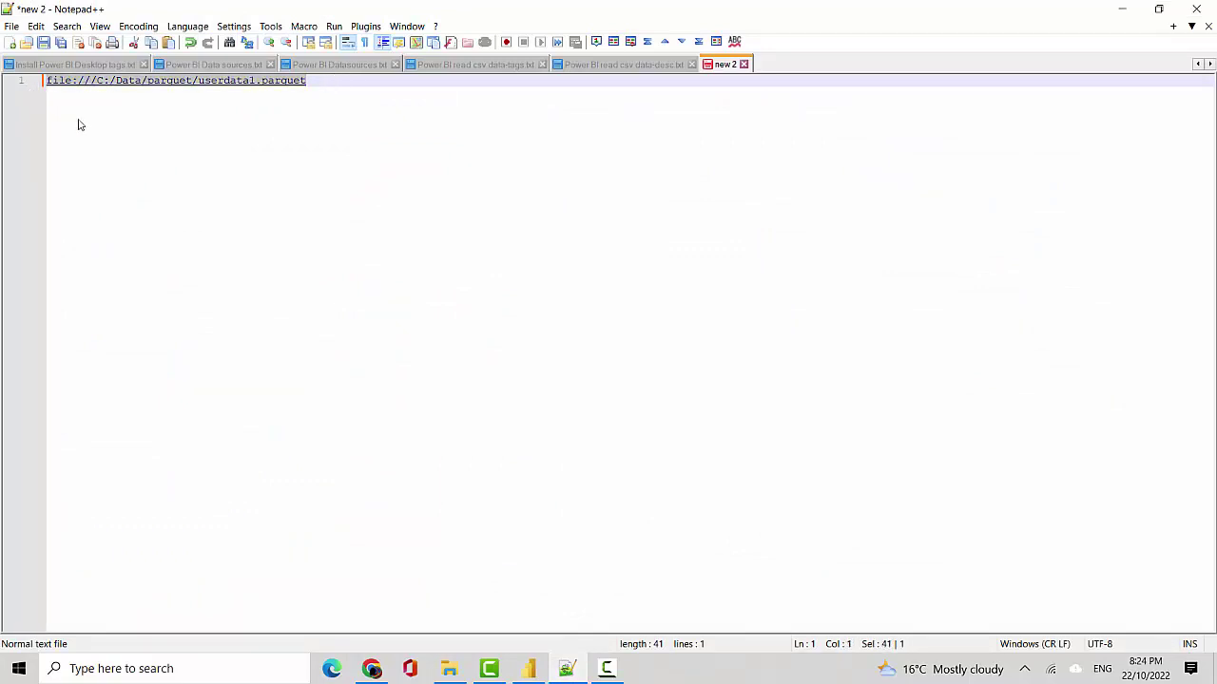
left_click(76, 101)
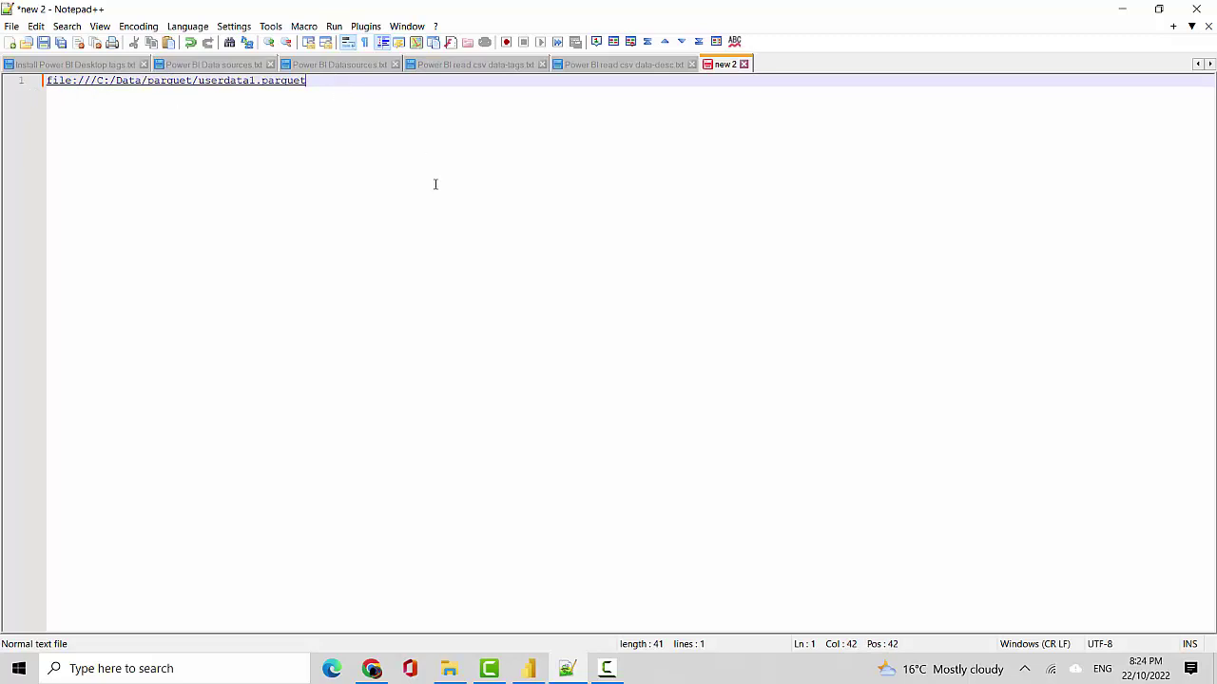
scroll(435, 185, "up", 5)
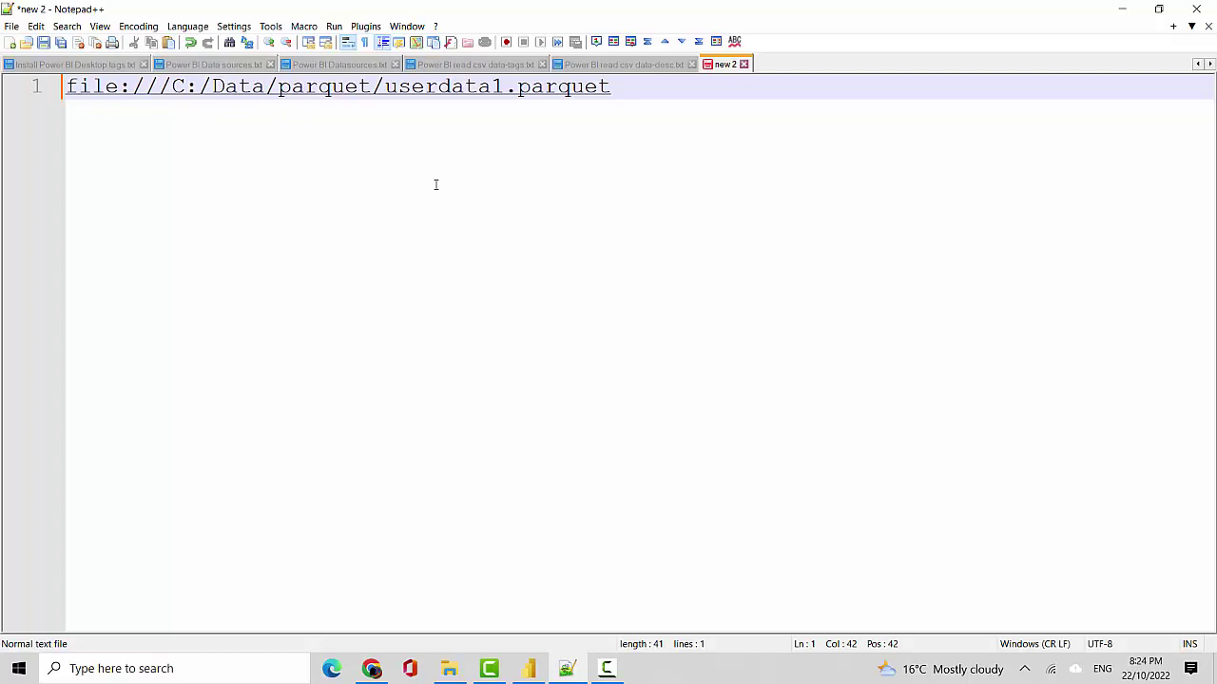
scroll(436, 185, "up", 2)
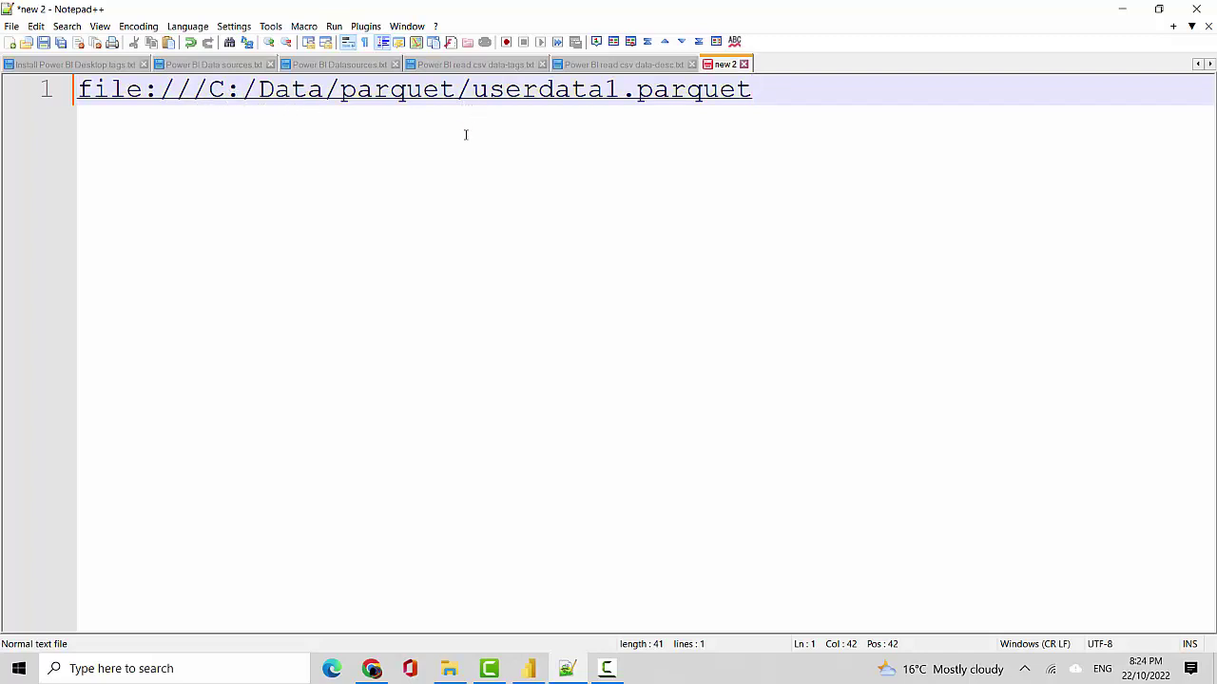
left_click(1123, 9)
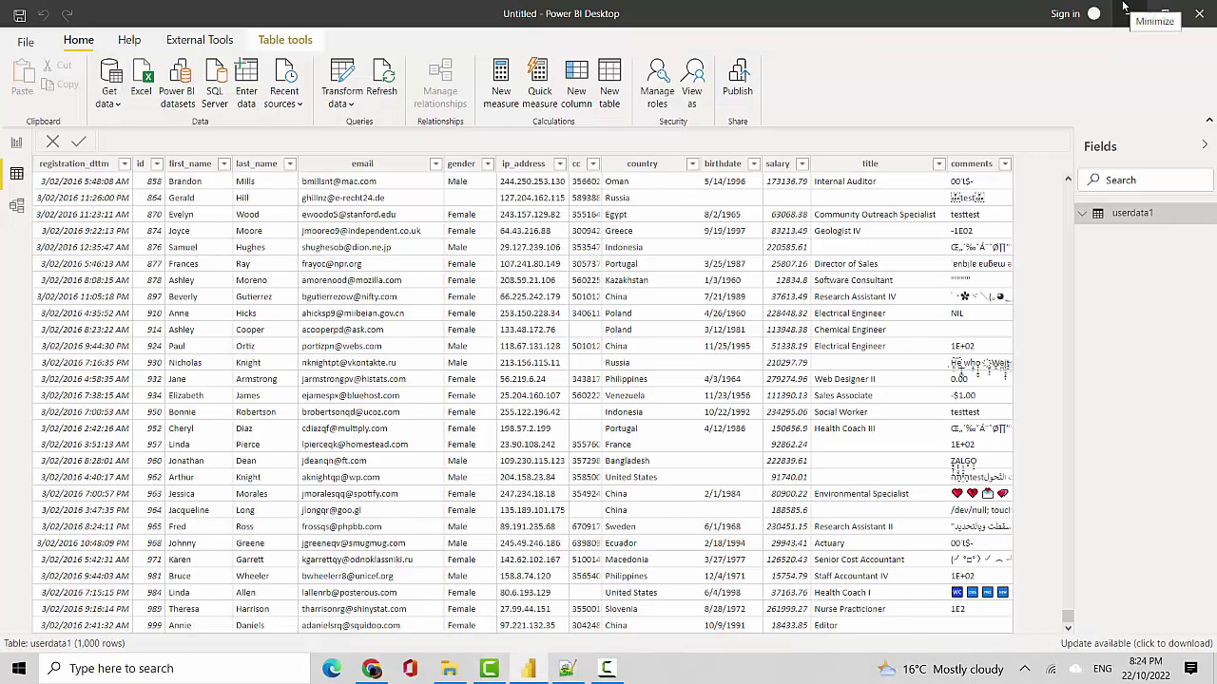